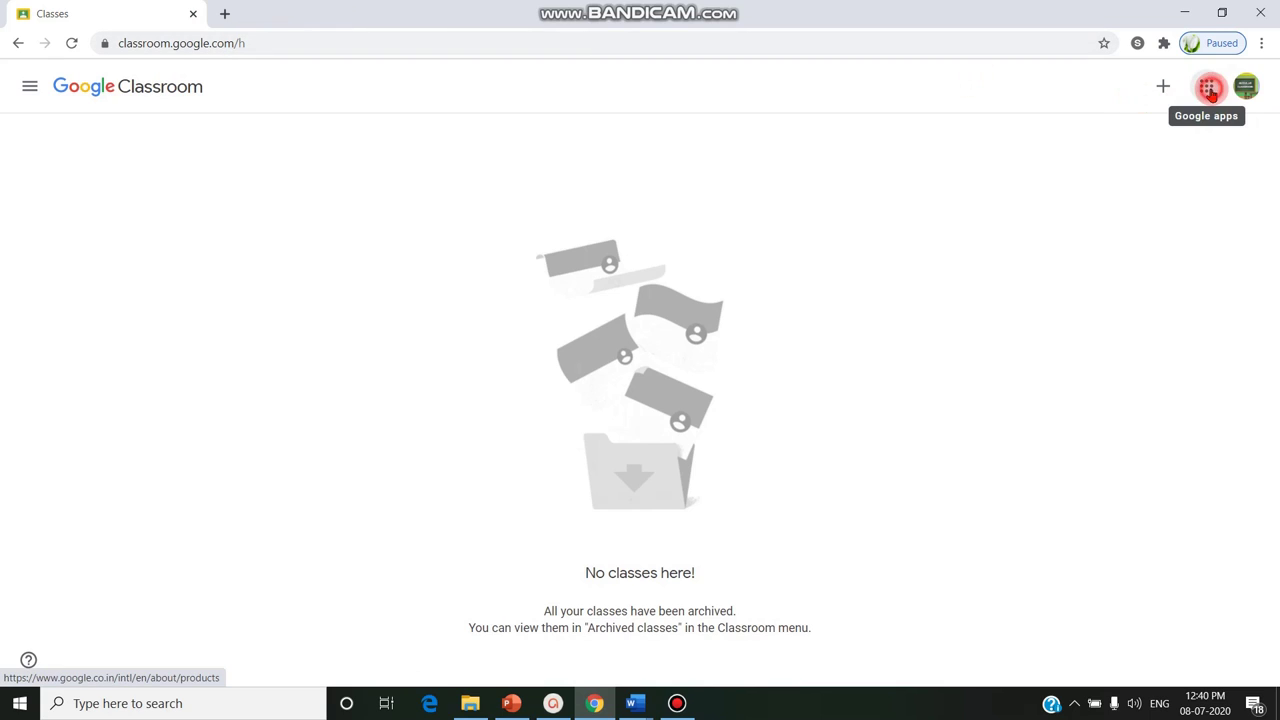
Launch Google Classroom from the Google apps list
click(1206, 89)
scroll(1154, 289, down, 2)
scroll(1152, 287, down, 2)
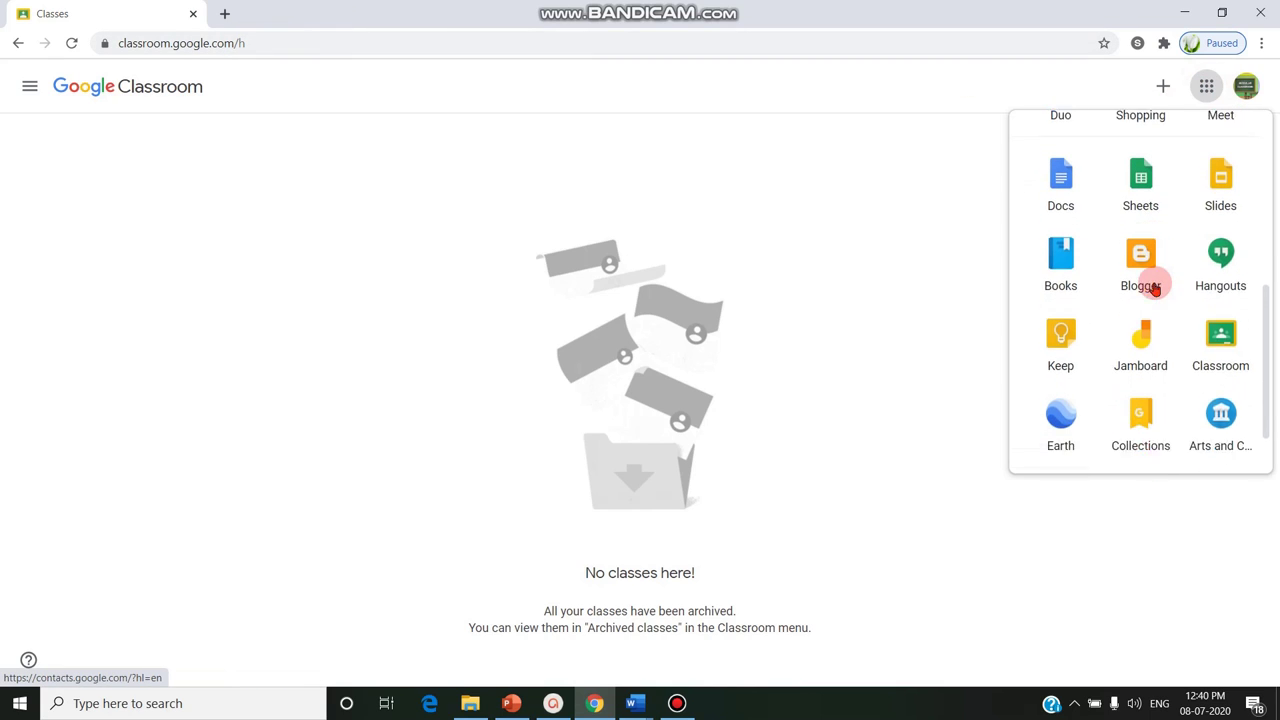
click(1228, 305)
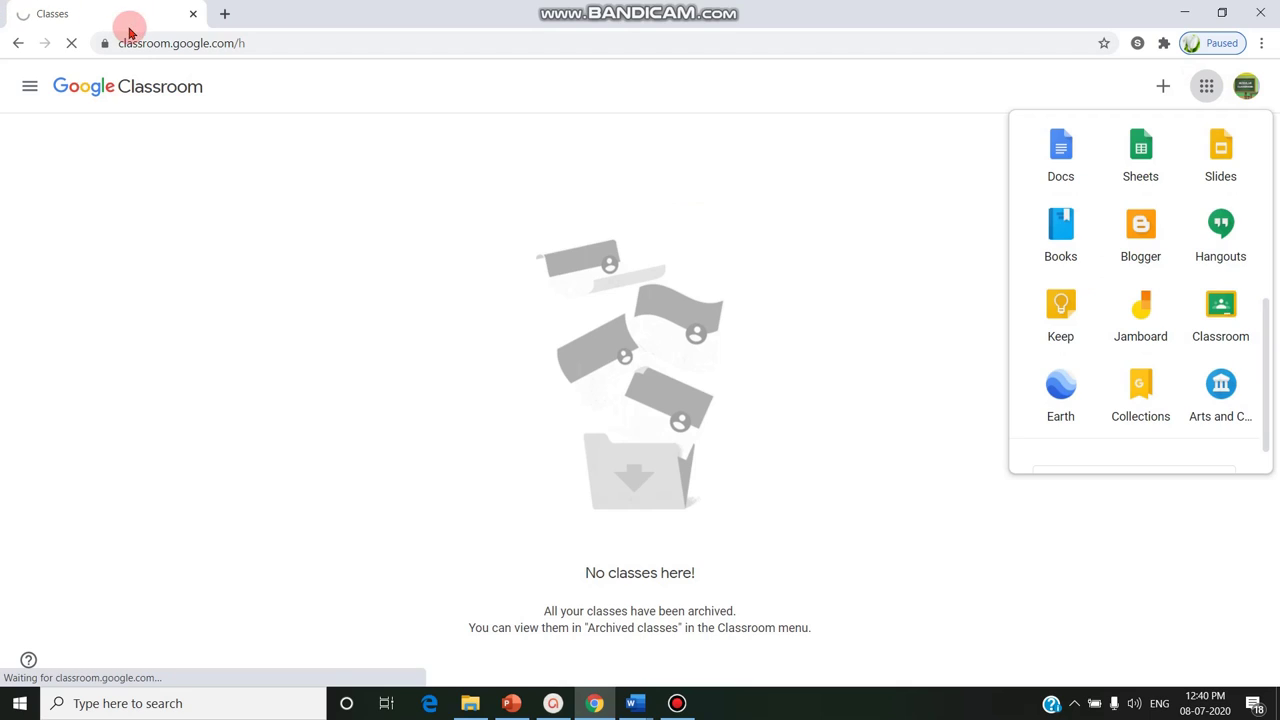
click(1220, 303)
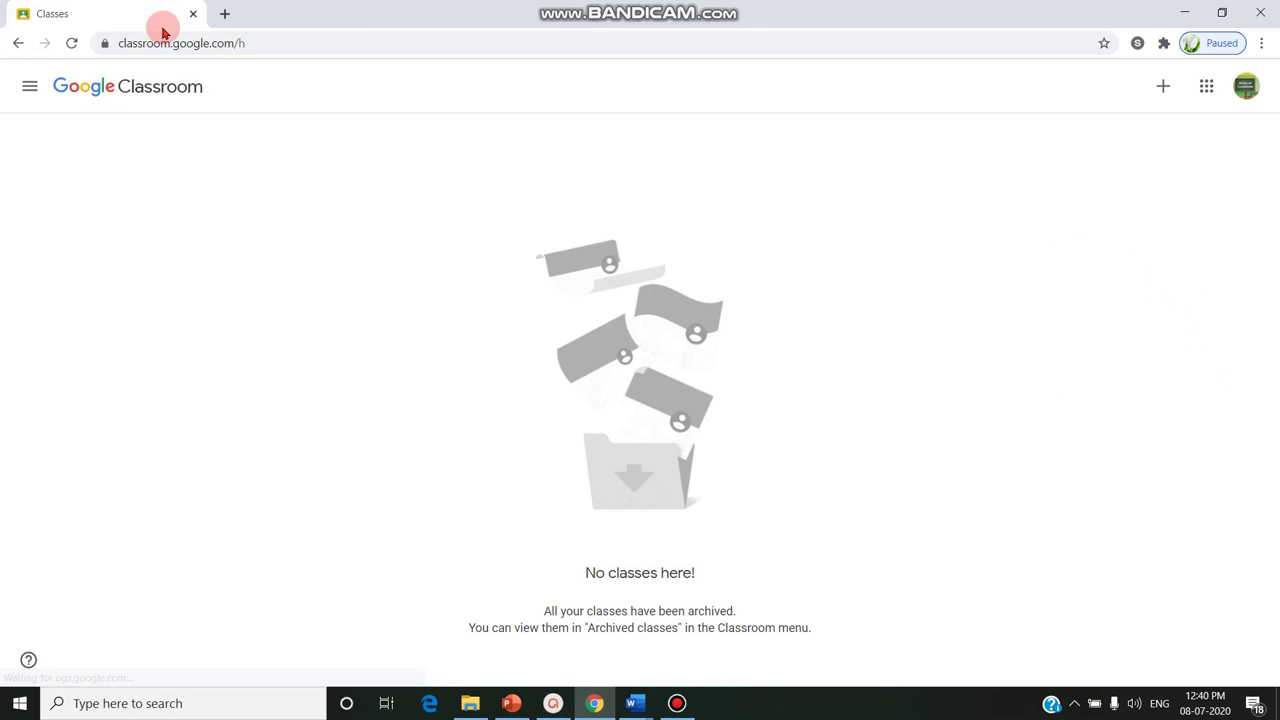
Join the II BCA A-(JAVA PROGRAMMING) class by entering the teacher's class code
click(1162, 87)
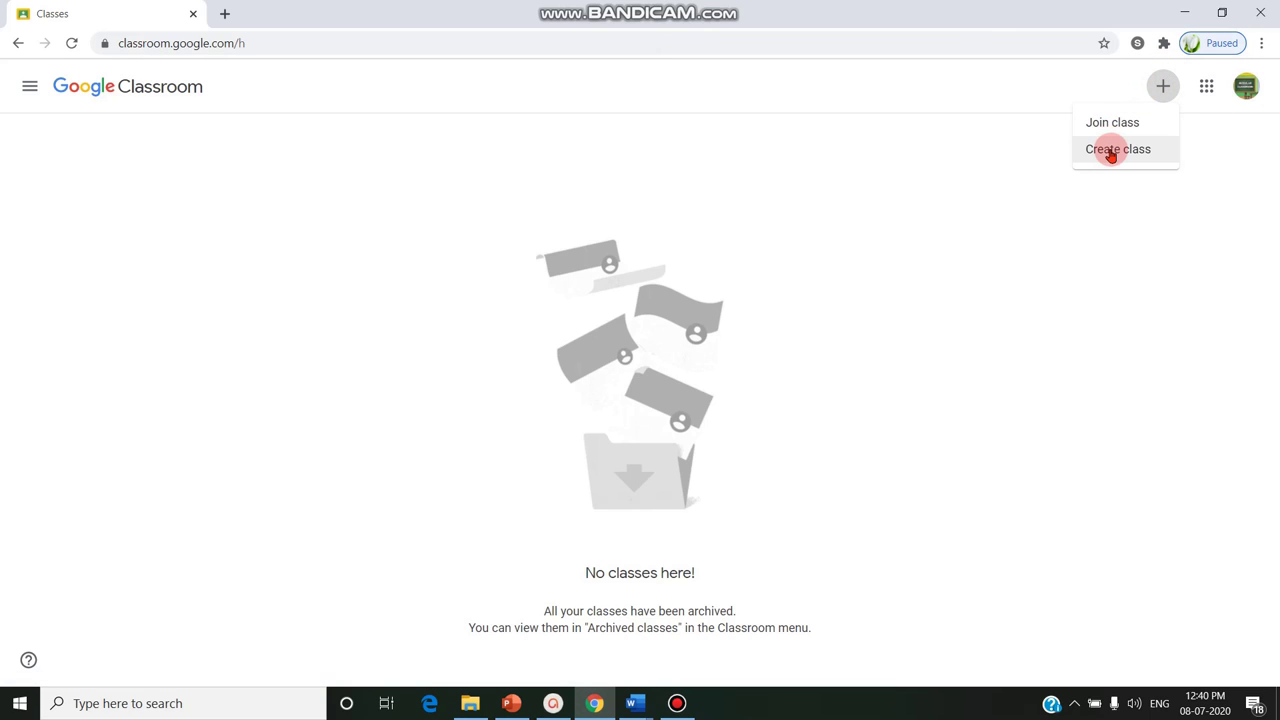
click(1140, 122)
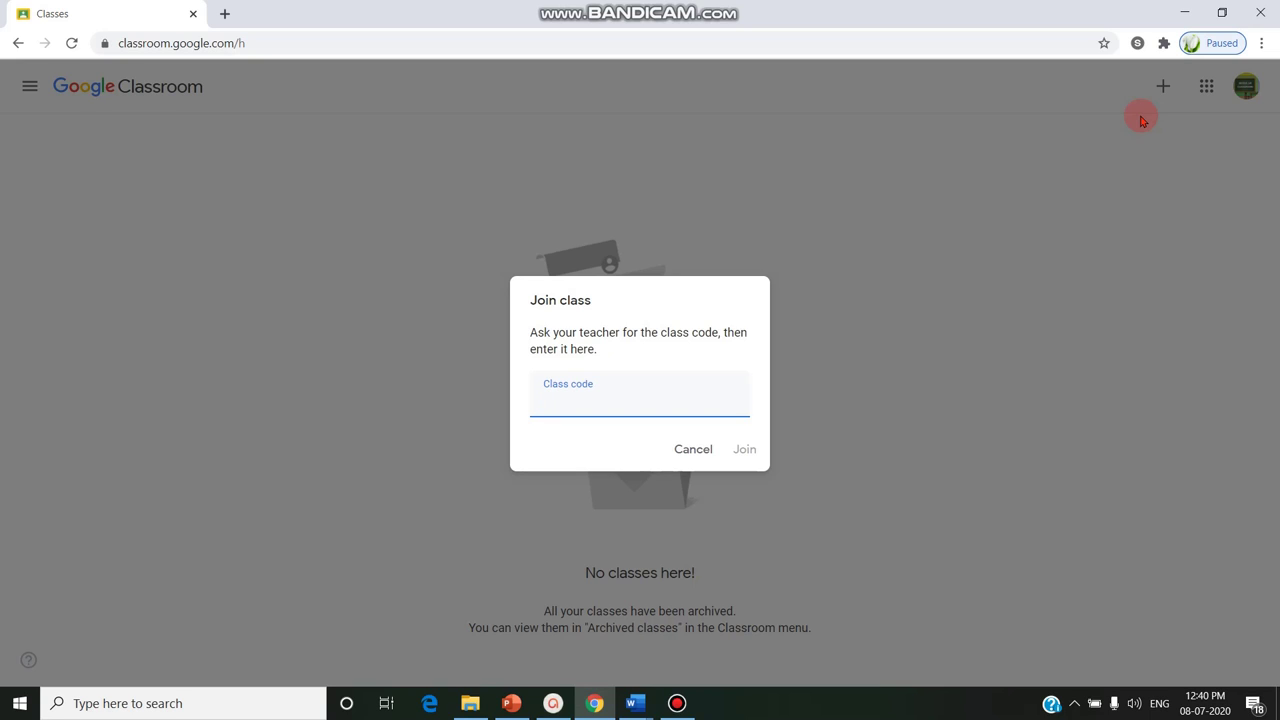
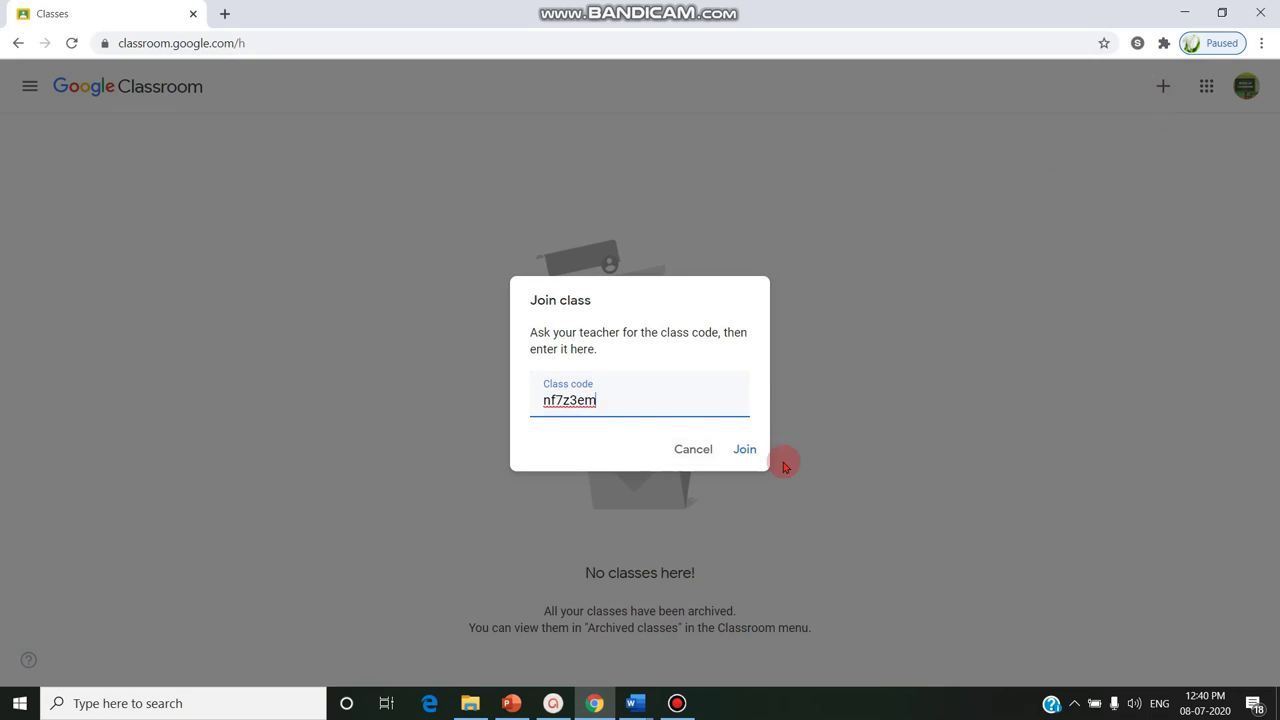
click(746, 451)
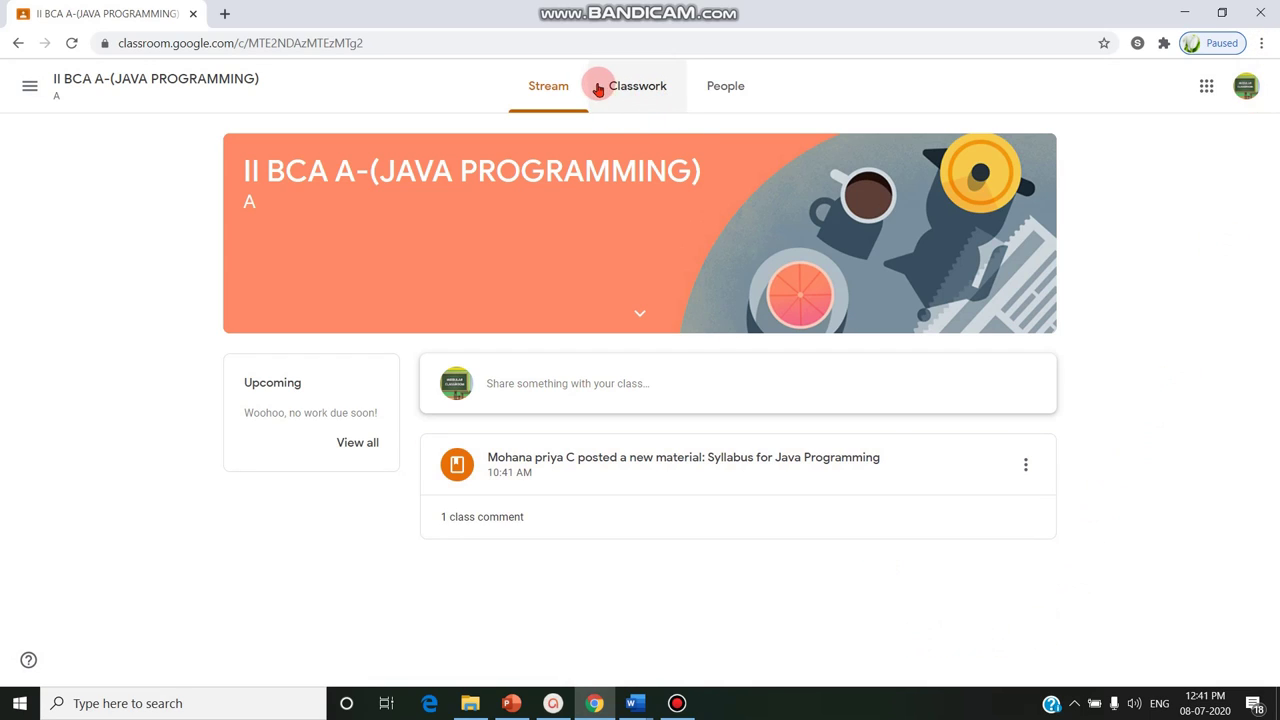
Review the class members on People, then expand Syllabus for Java Programming on Classwork
click(637, 86)
click(709, 86)
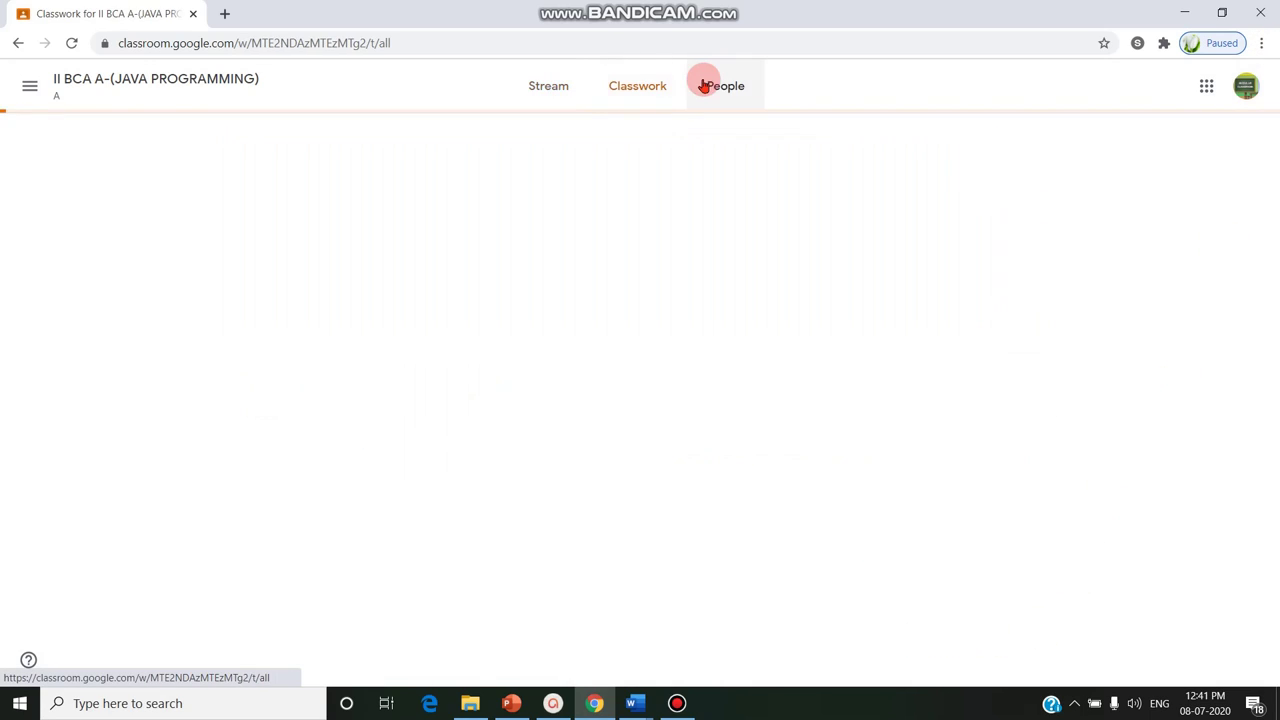
click(640, 87)
click(705, 84)
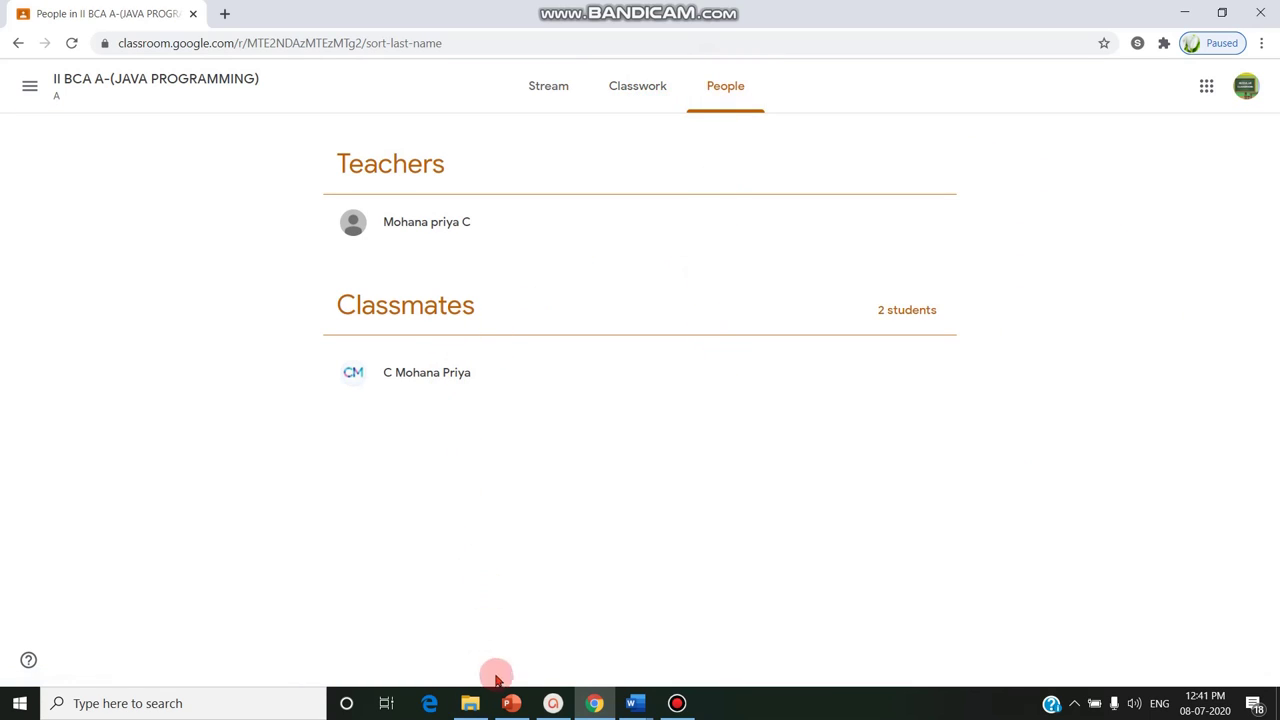
click(620, 78)
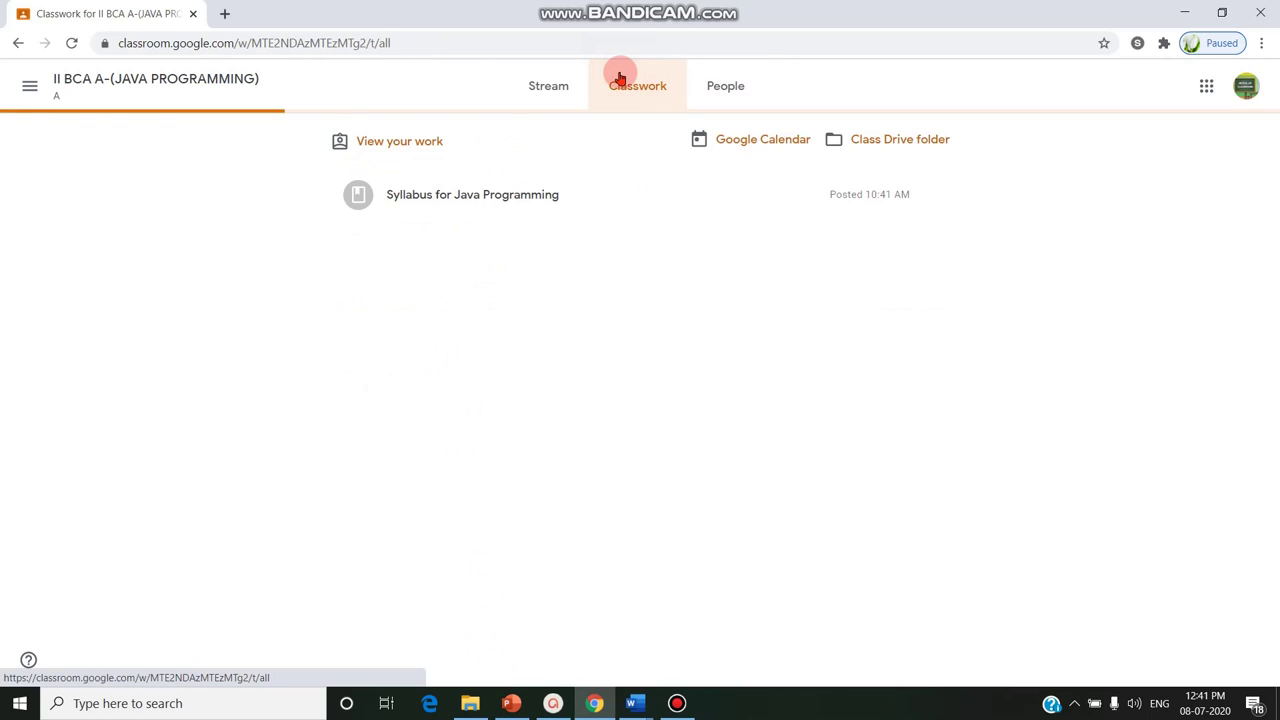
click(535, 195)
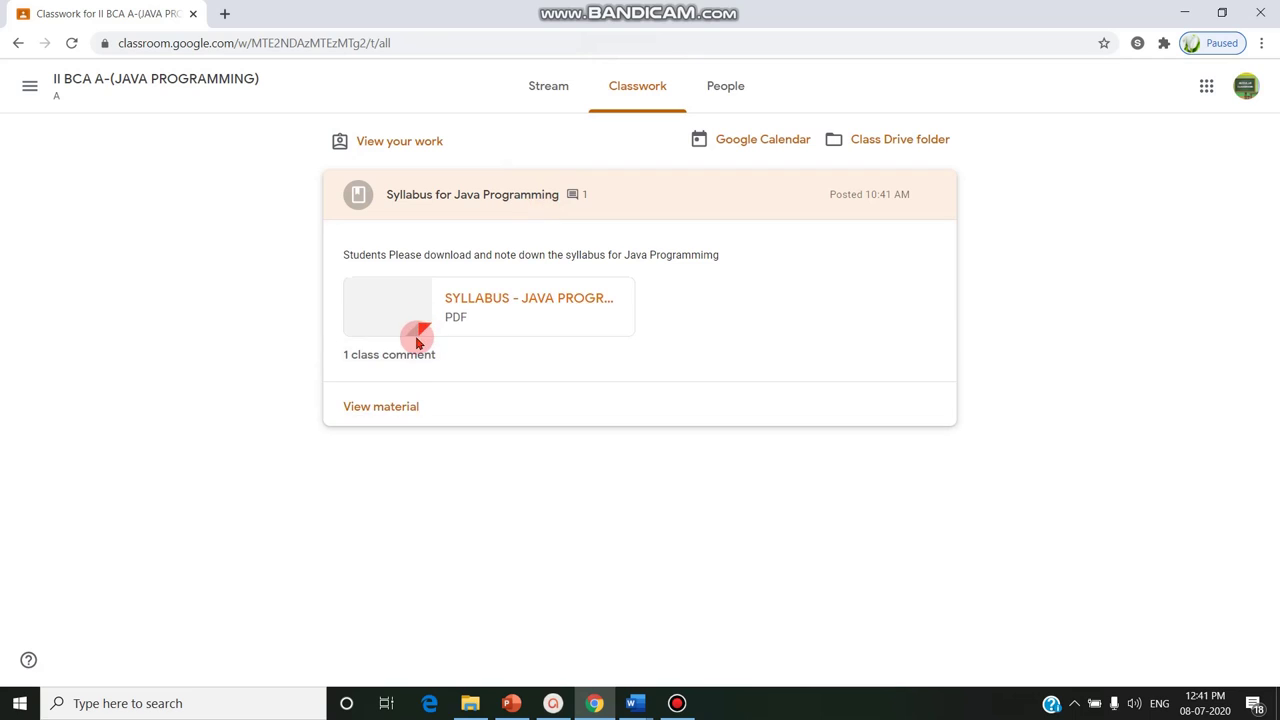
Read through SYLLABUS - JAVA PROGRAMMING.pdf, close it, and return to the class Stream
click(503, 298)
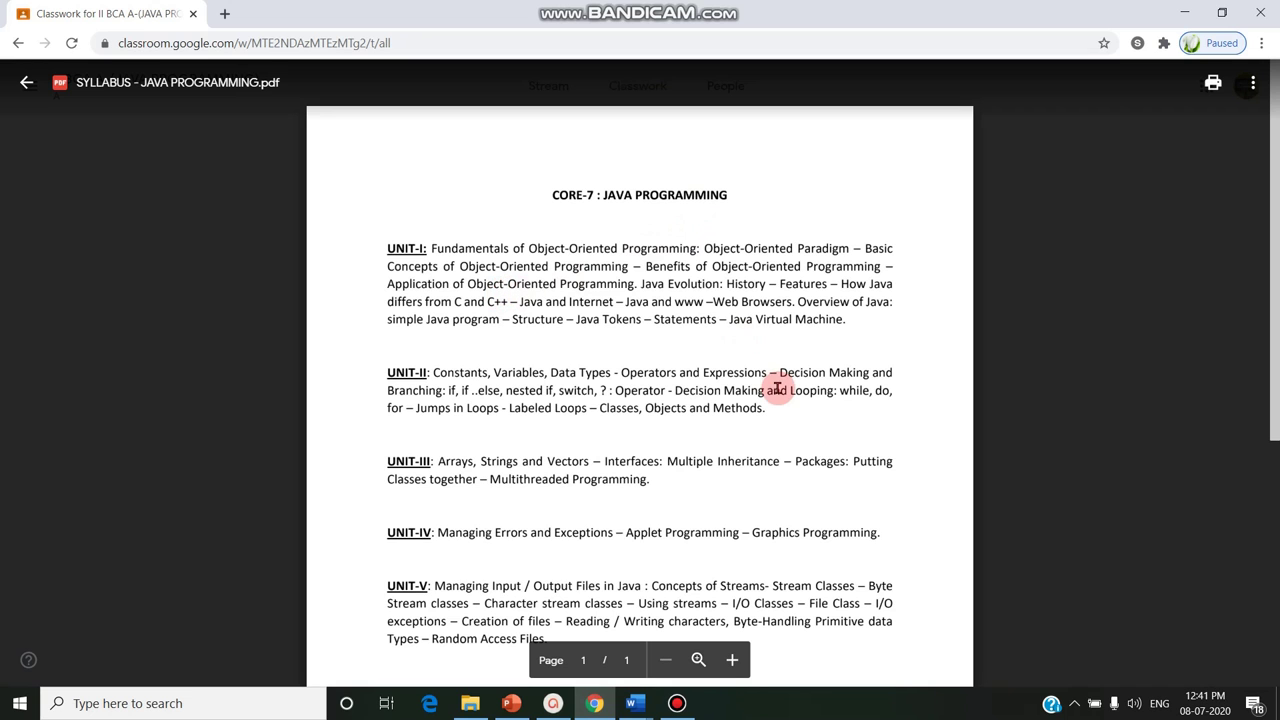
scroll(120, 70, down, 4)
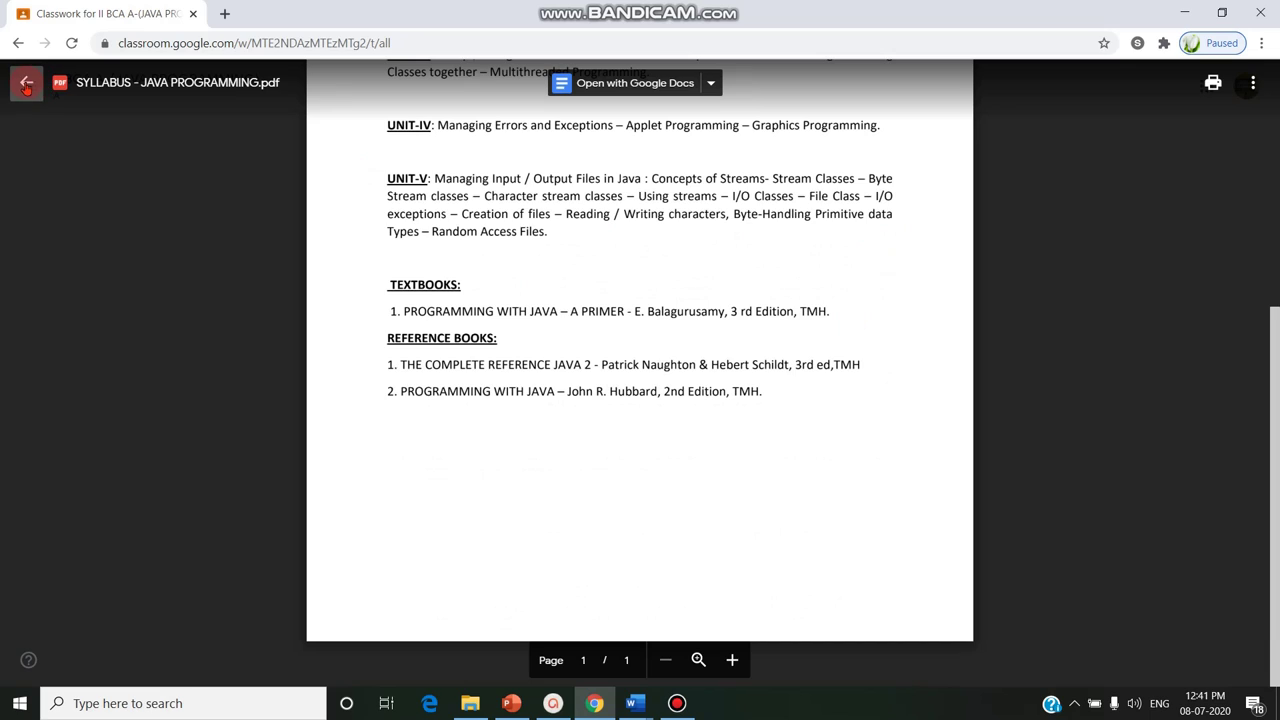
click(26, 85)
click(530, 86)
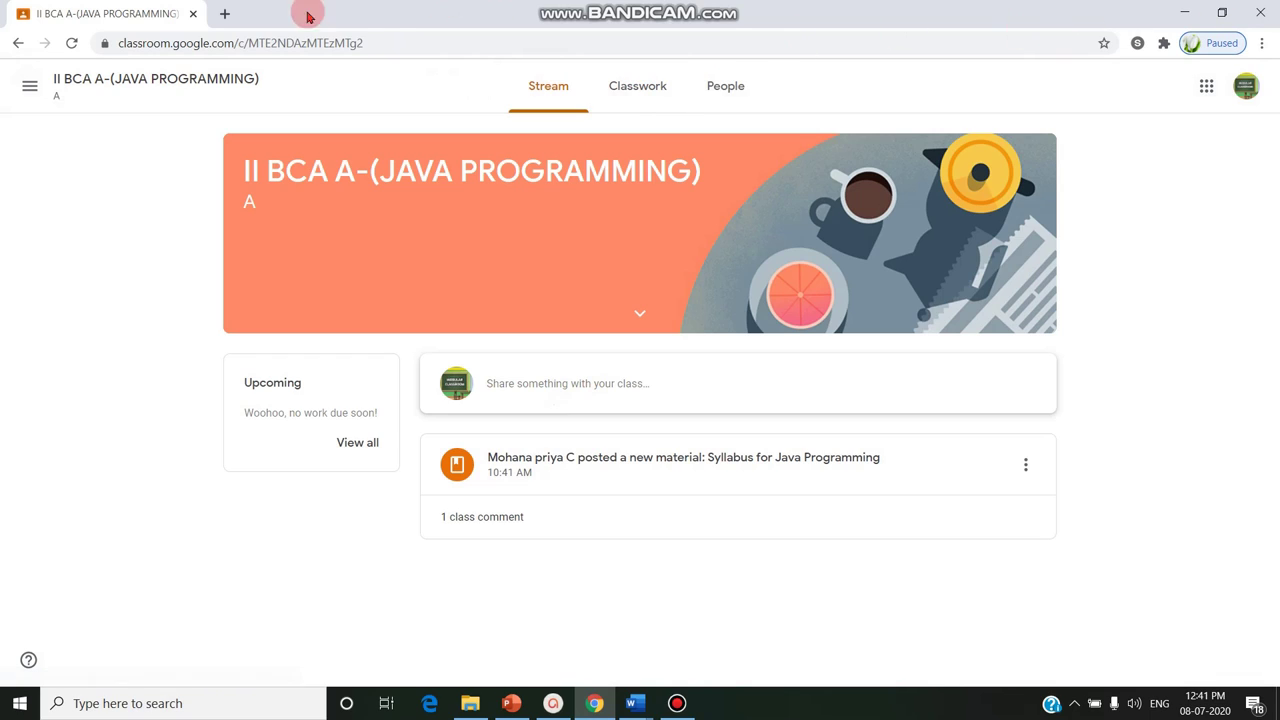
click(30, 86)
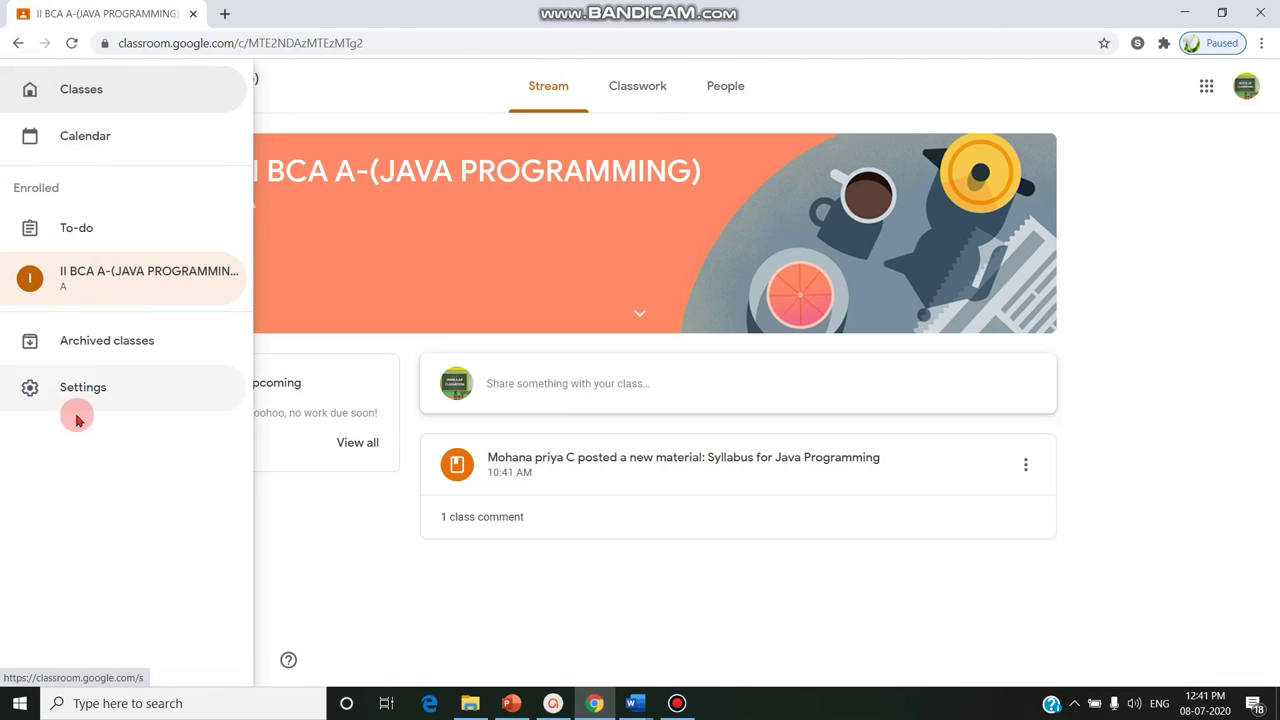
click(82, 383)
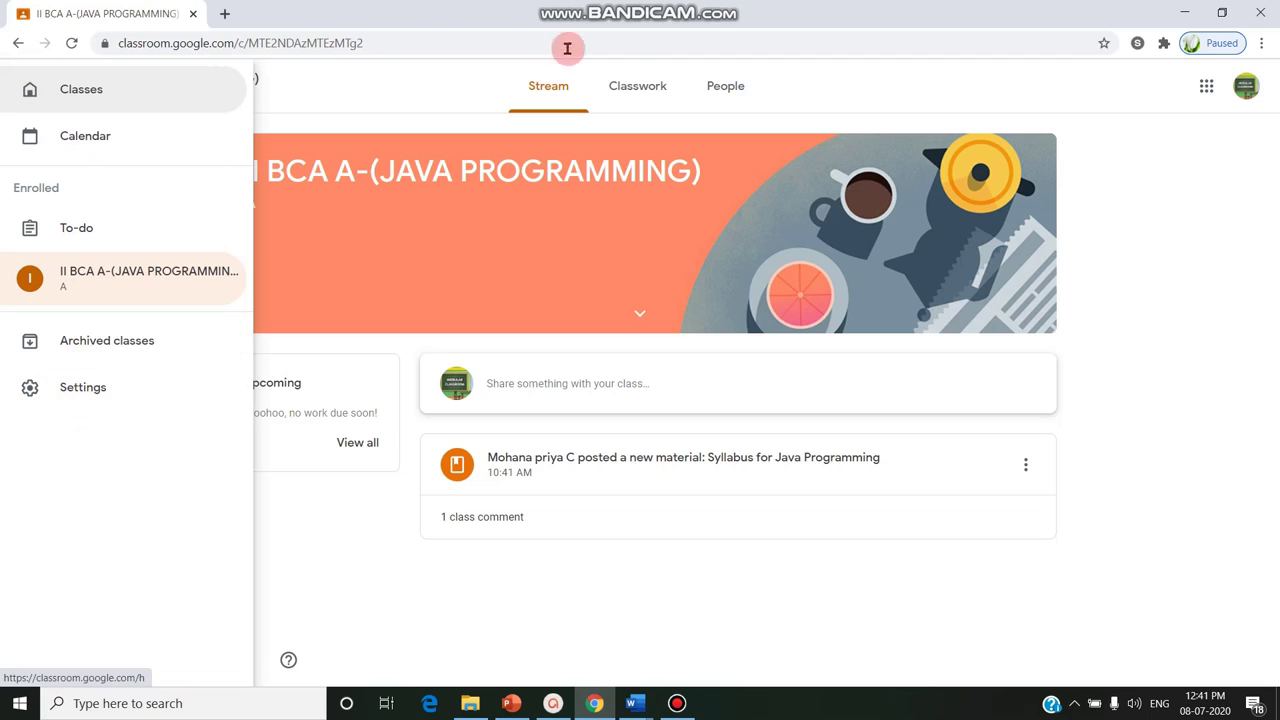
click(1185, 270)
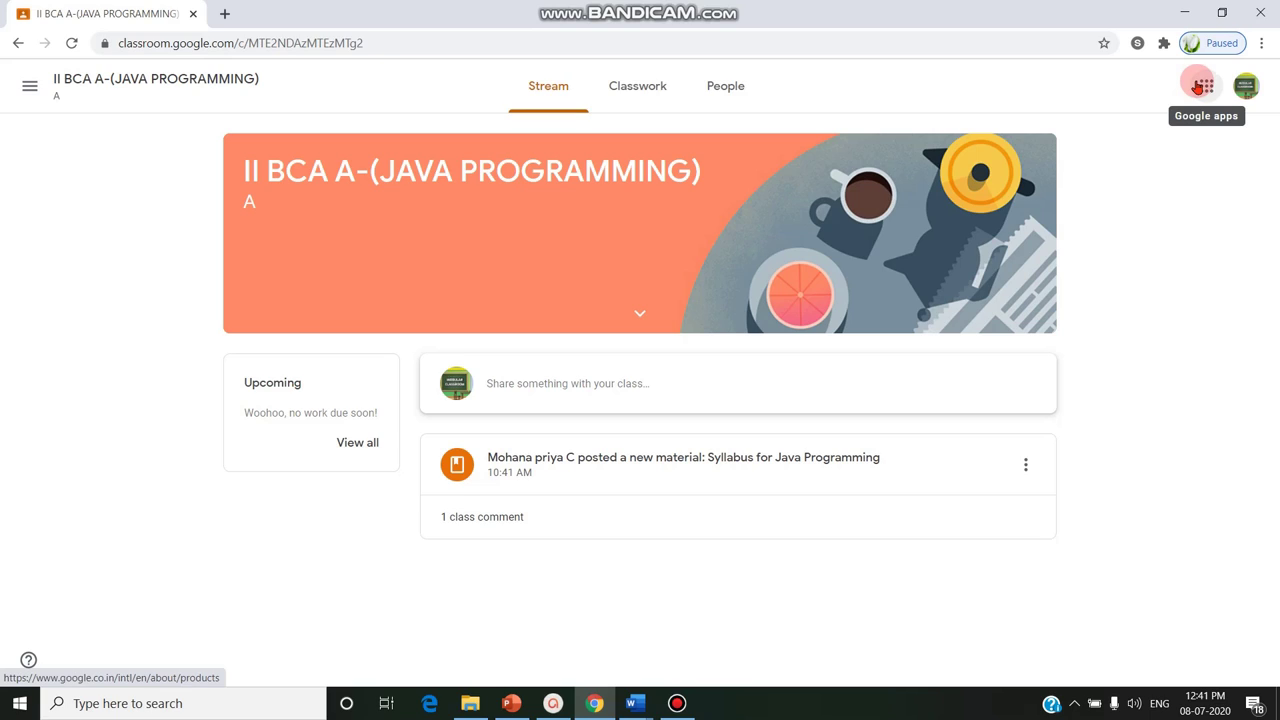
click(677, 703)
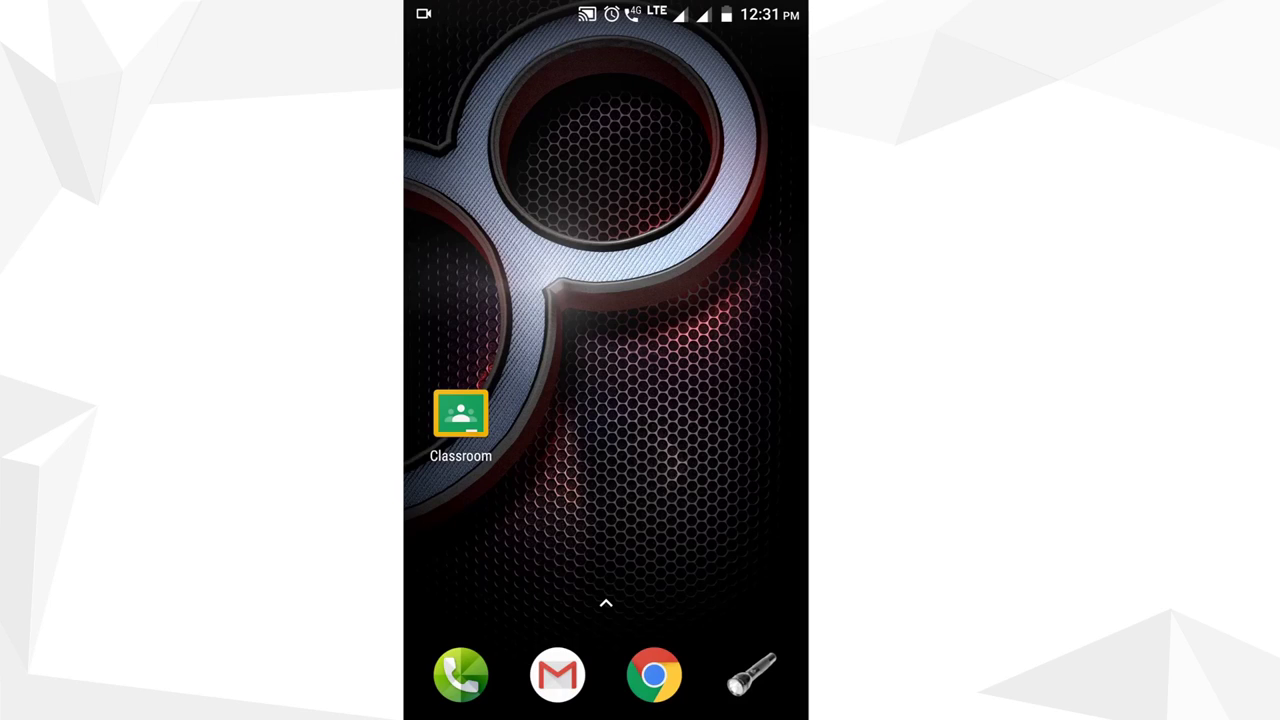
Launch the Classroom app on the phone and start joining a class
click(460, 414)
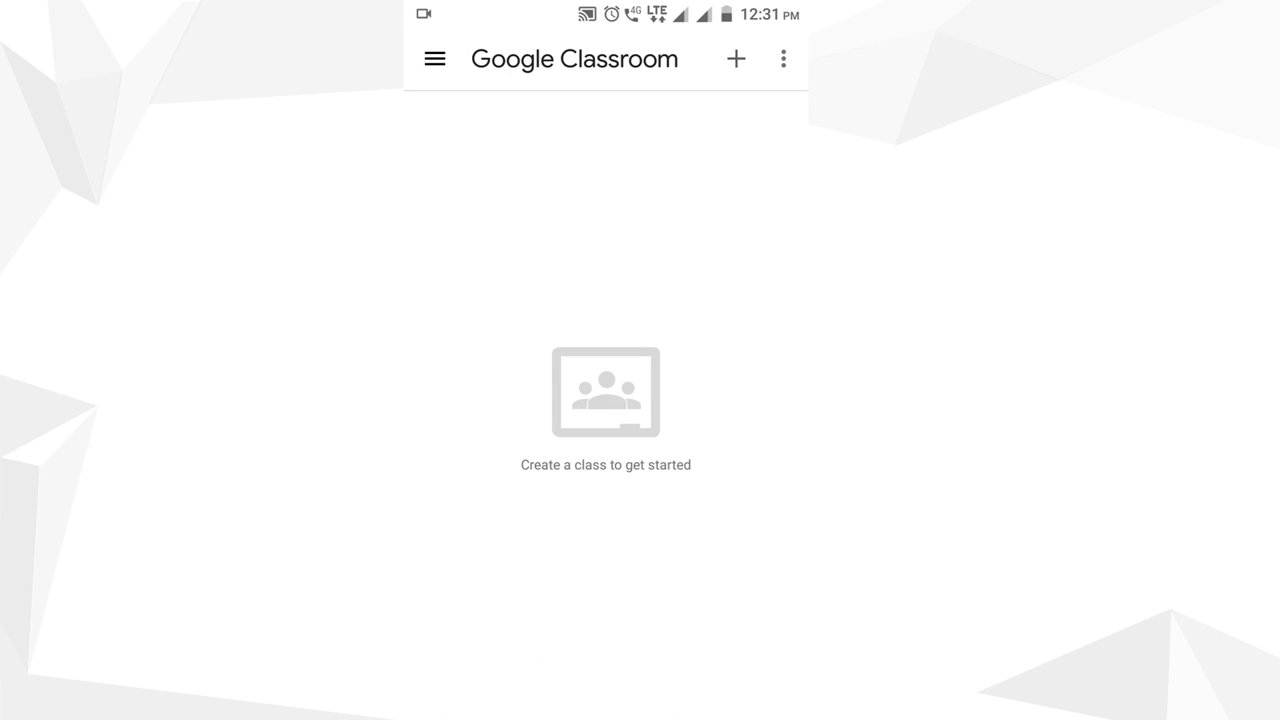
click(736, 58)
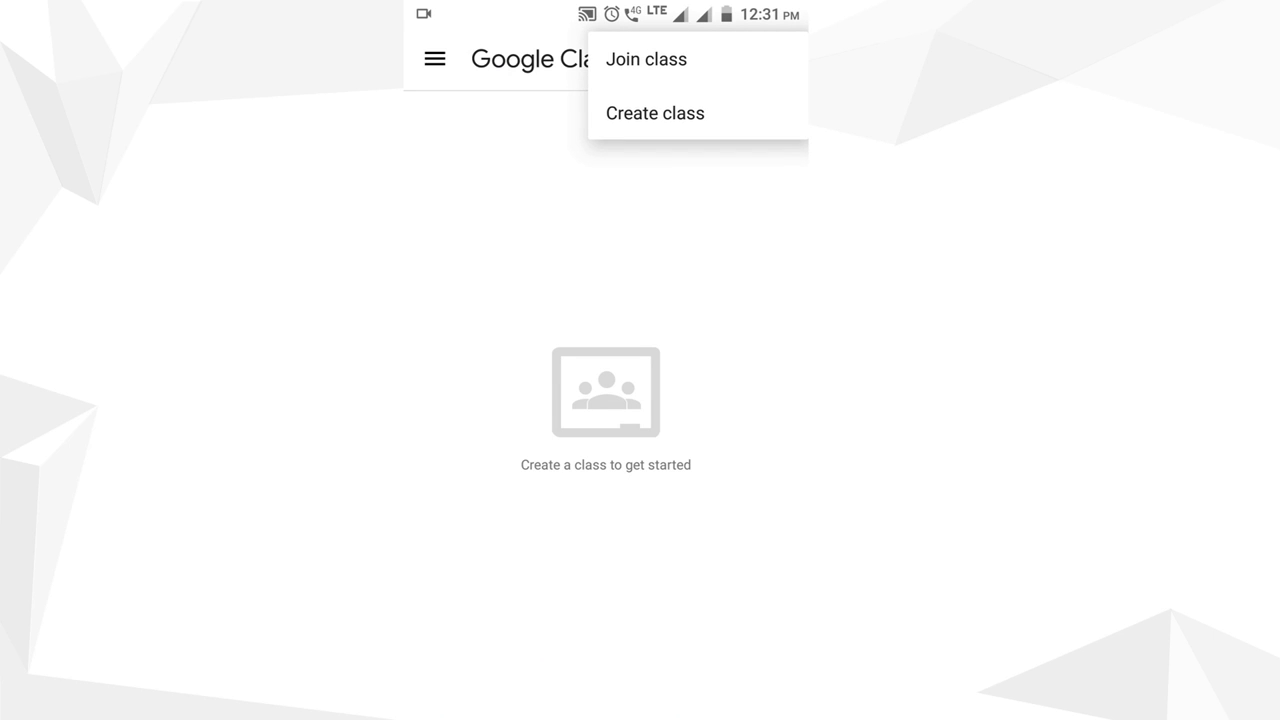
click(646, 59)
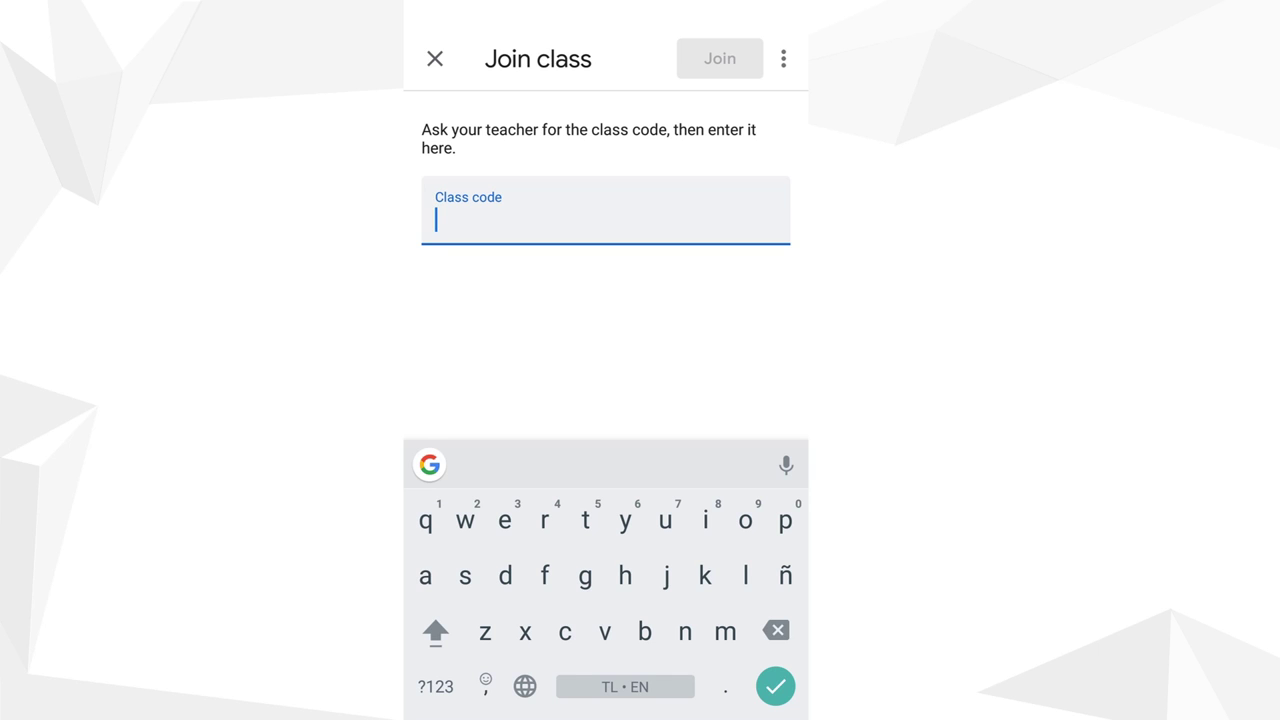
Enter the teacher's class code and submit it to join II BCA A-(JAVA PROGRAMMING)
click(436, 686)
click(436, 686)
click(436, 686)
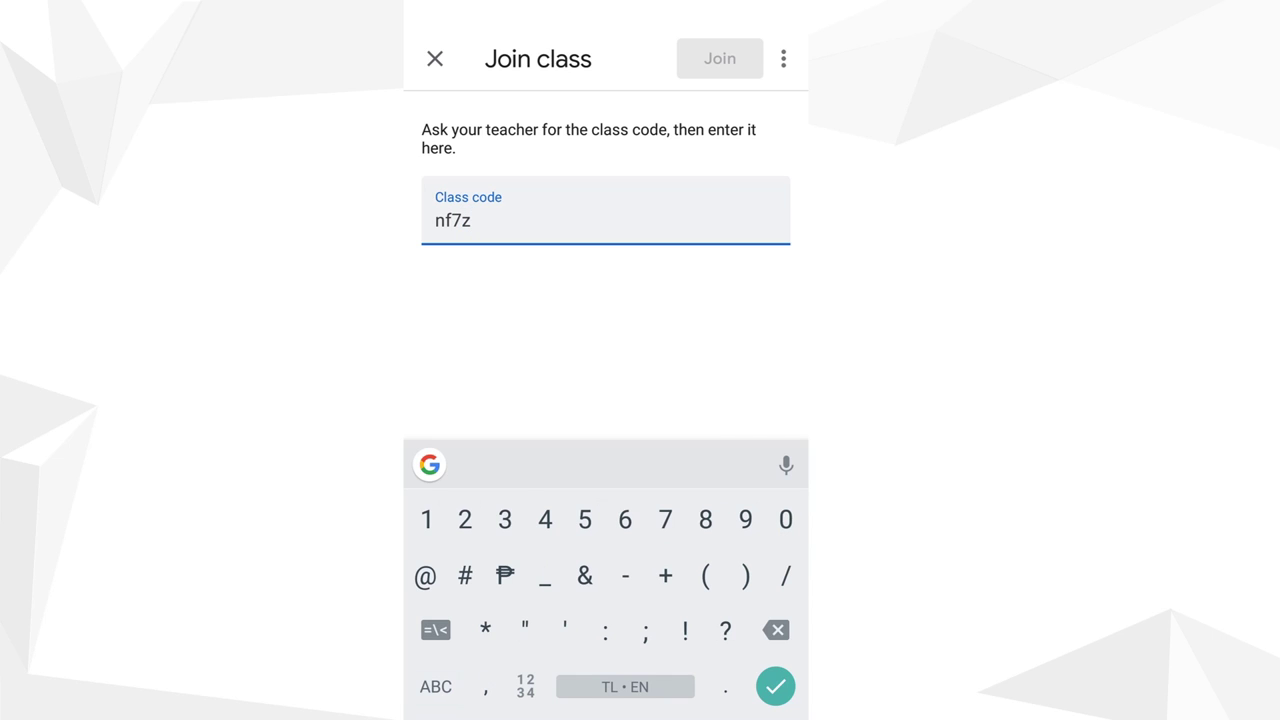
click(436, 686)
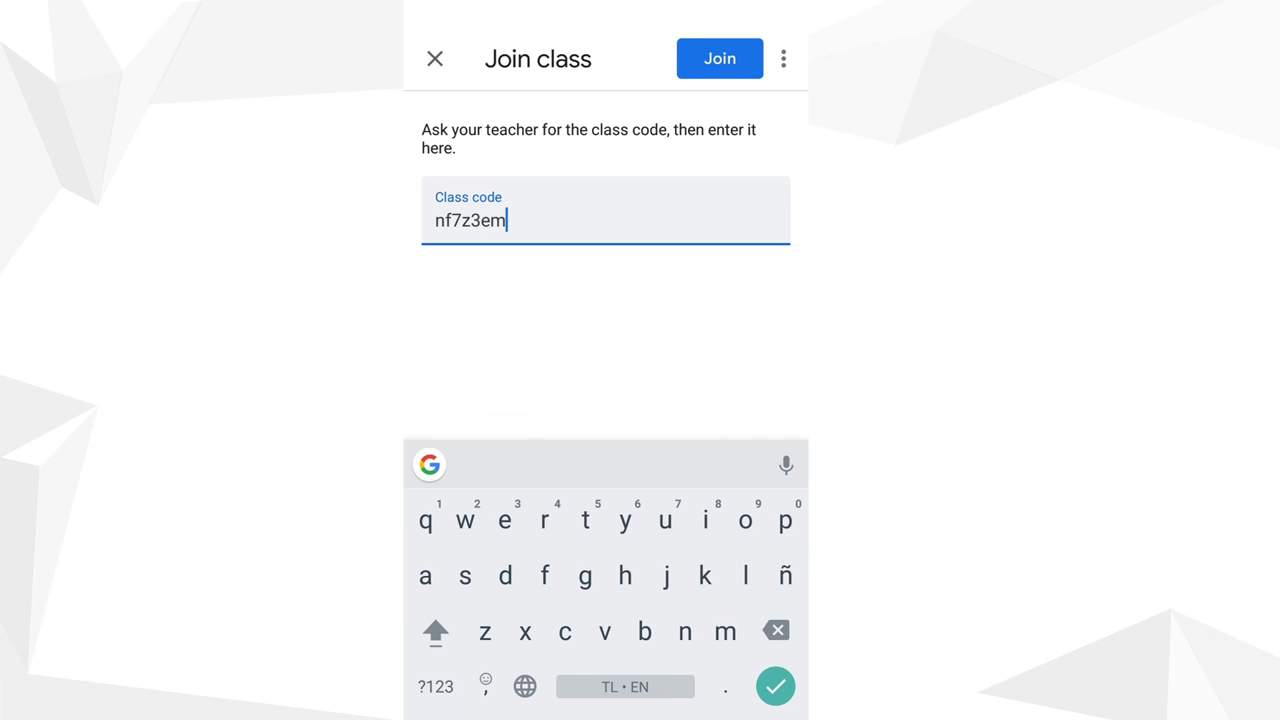
key(Return)
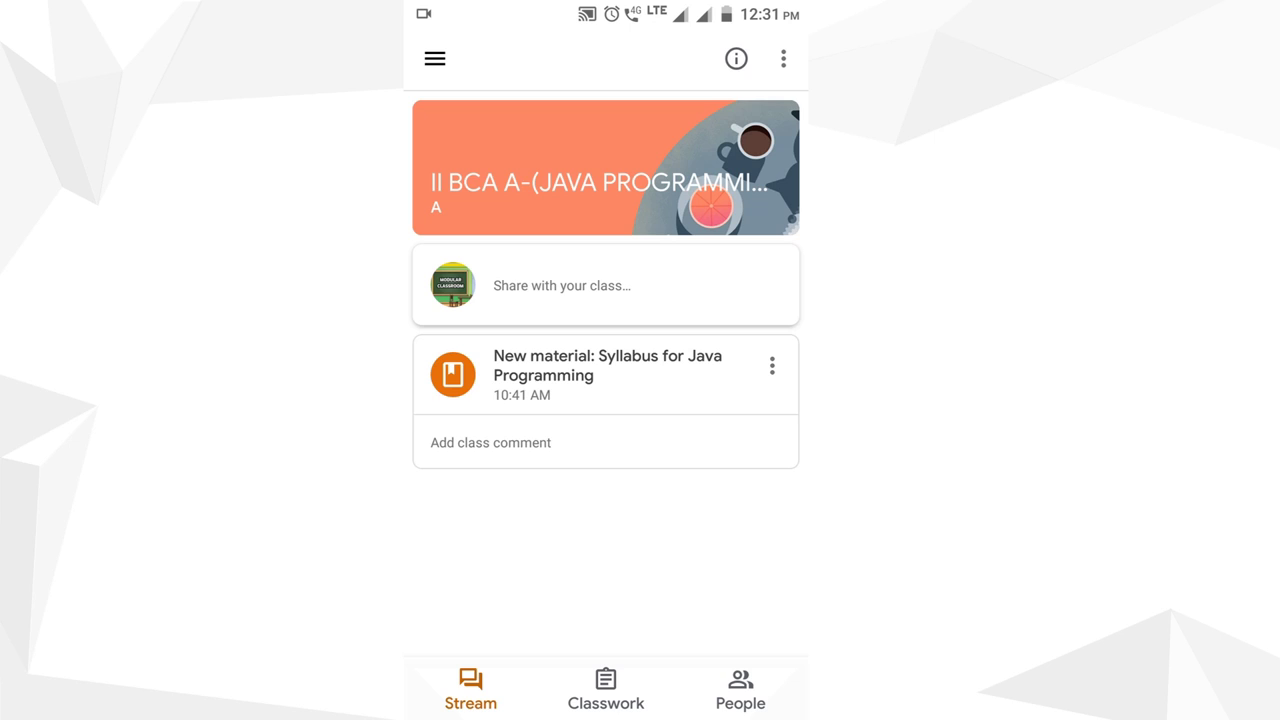
Check the People list, then view the Syllabus for Java Programming PDF and return to the post
click(605, 690)
click(740, 690)
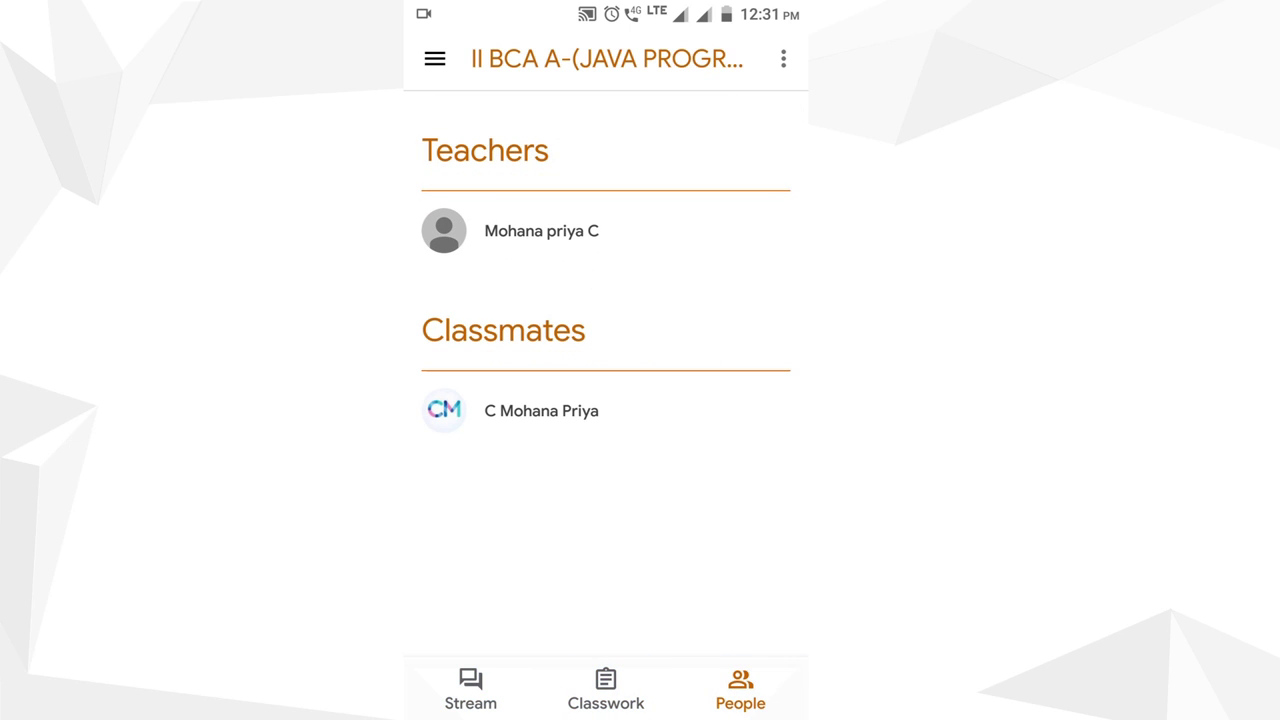
click(605, 690)
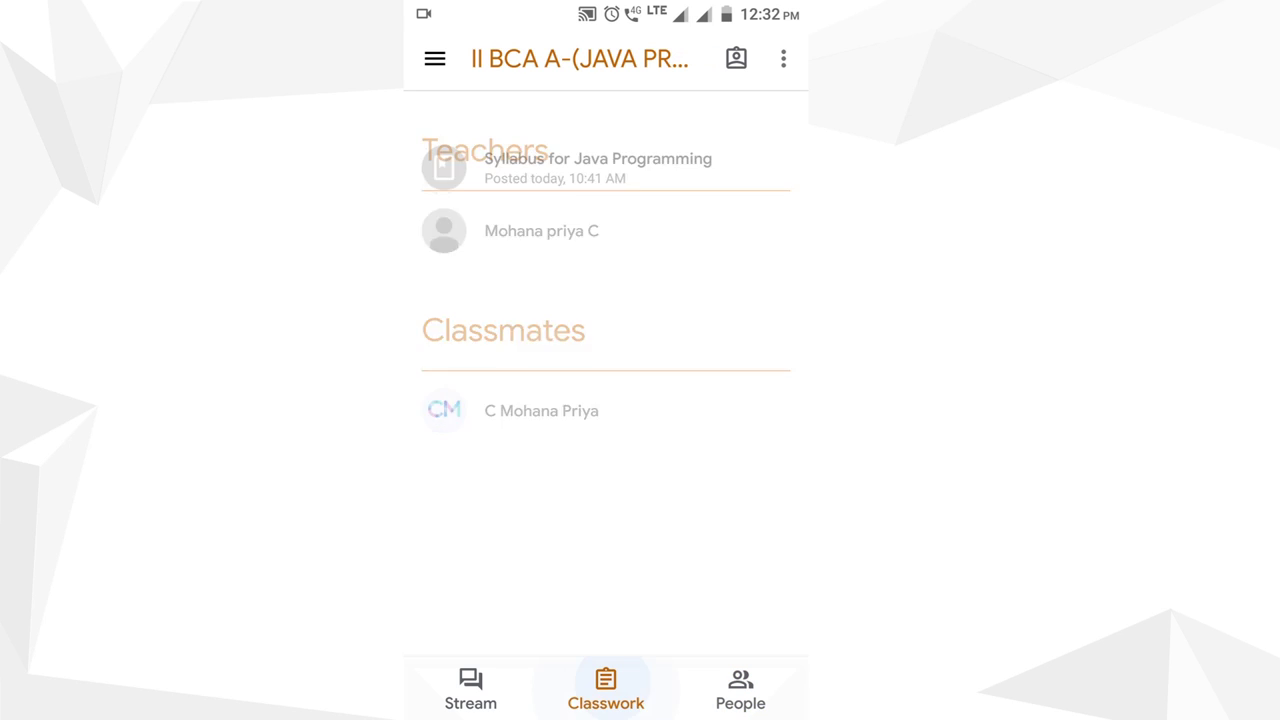
click(690, 148)
click(640, 251)
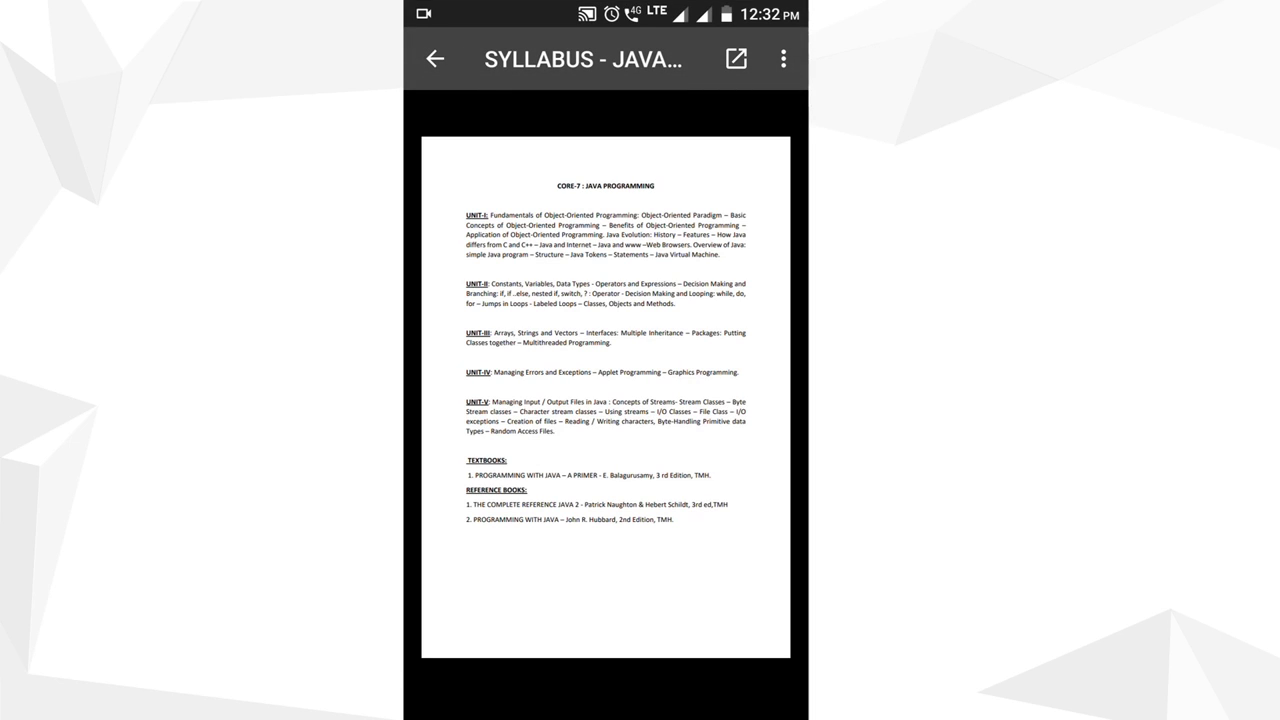
click(435, 58)
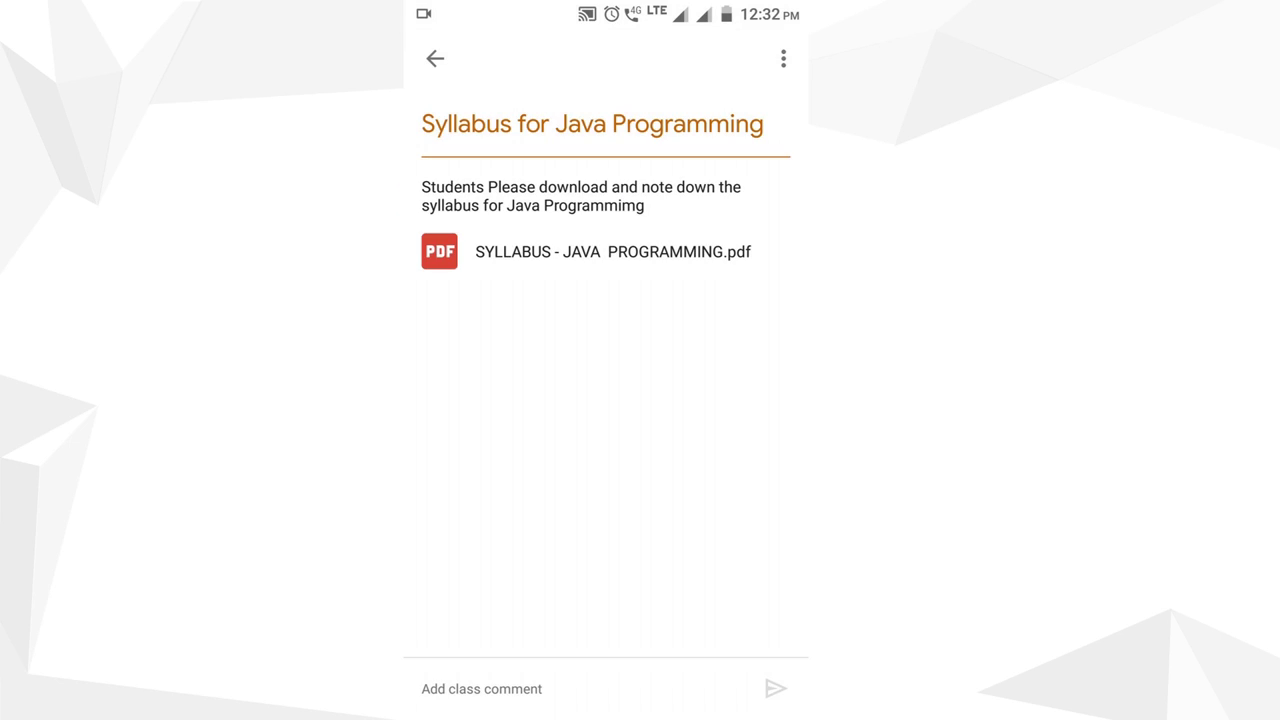
Post the class comment 'Ok mam' on the syllabus material
click(481, 688)
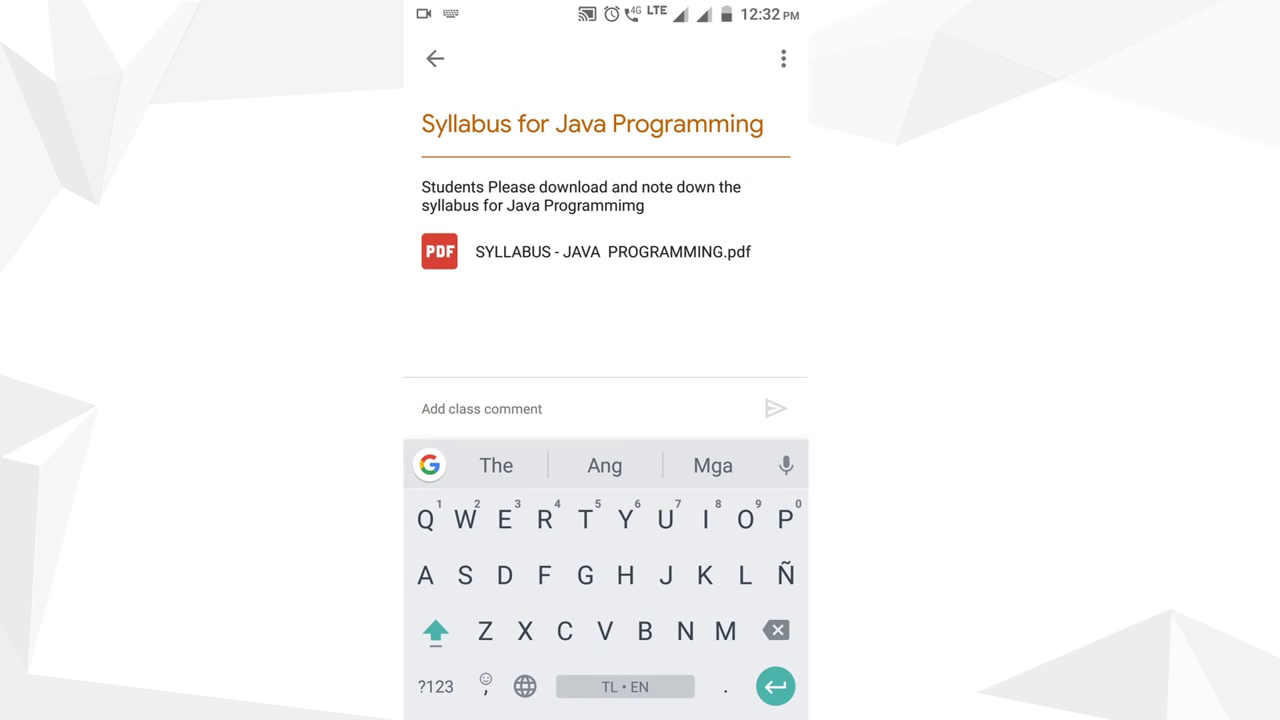
text(Ok mam)
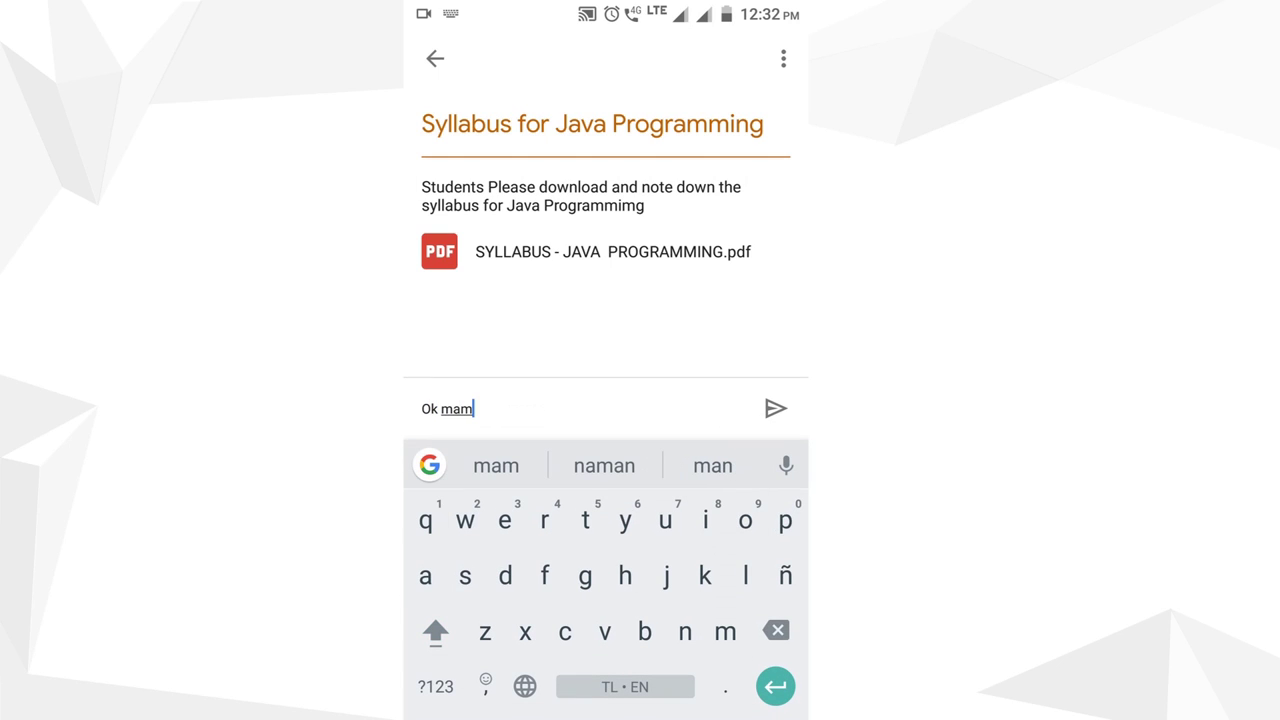
click(776, 408)
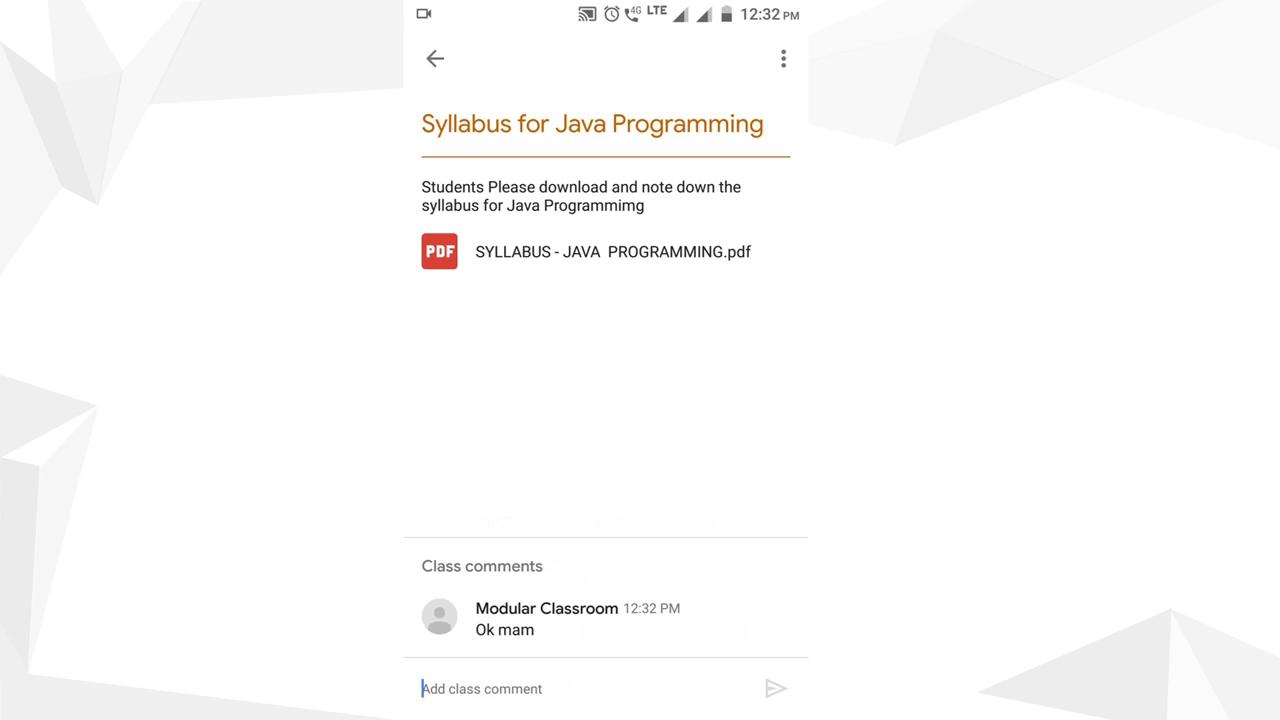
Return to the class stream, briefly viewing and closing the class list menu
click(435, 58)
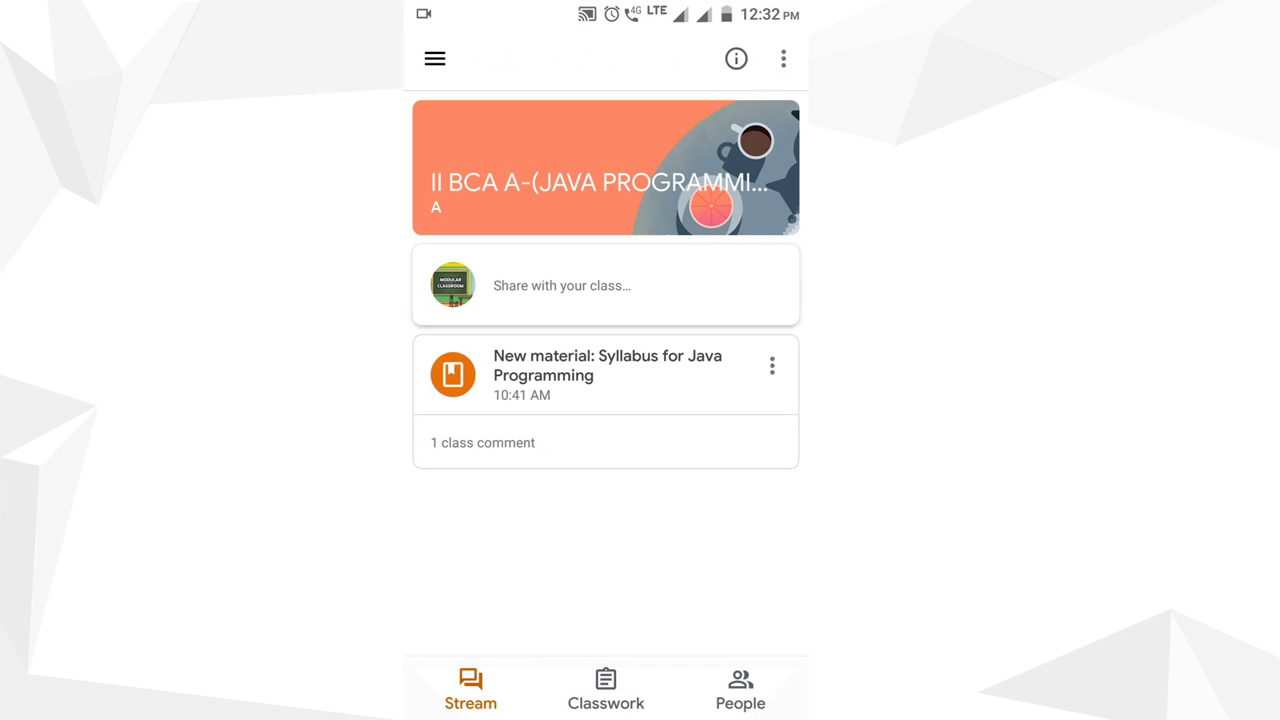
click(435, 58)
scroll(570, 400, down, 2)
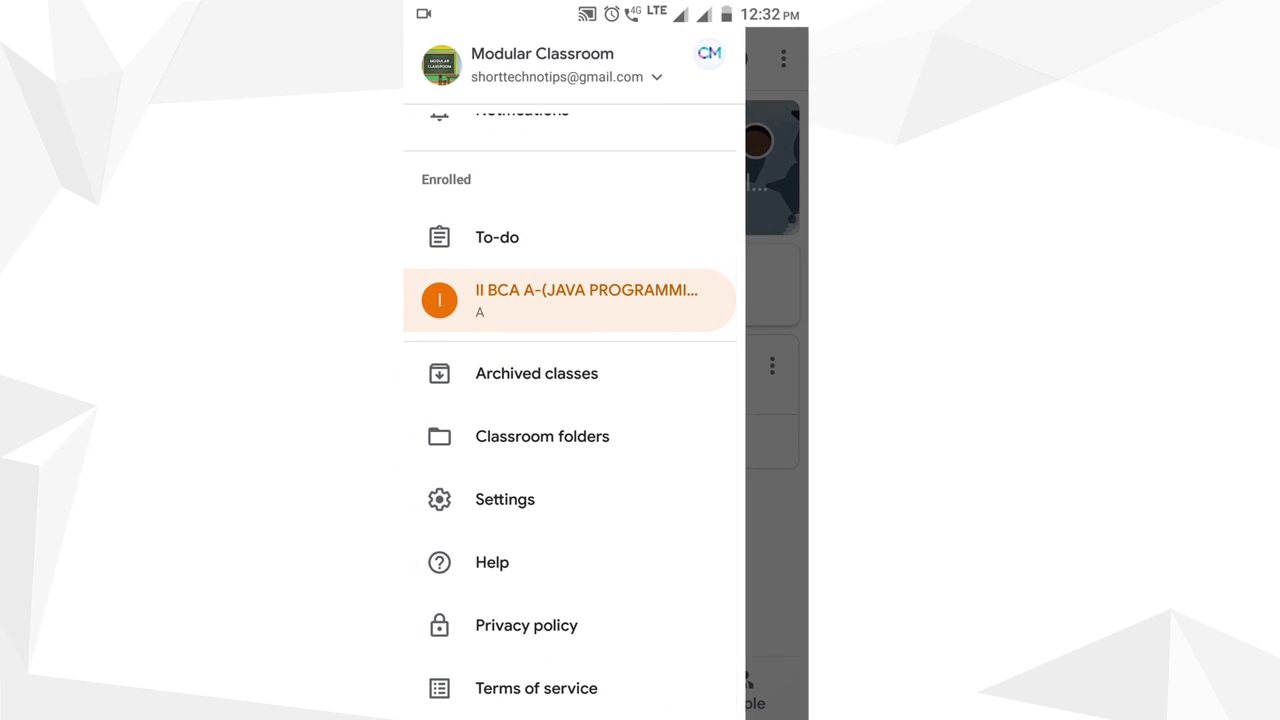
key(Escape)
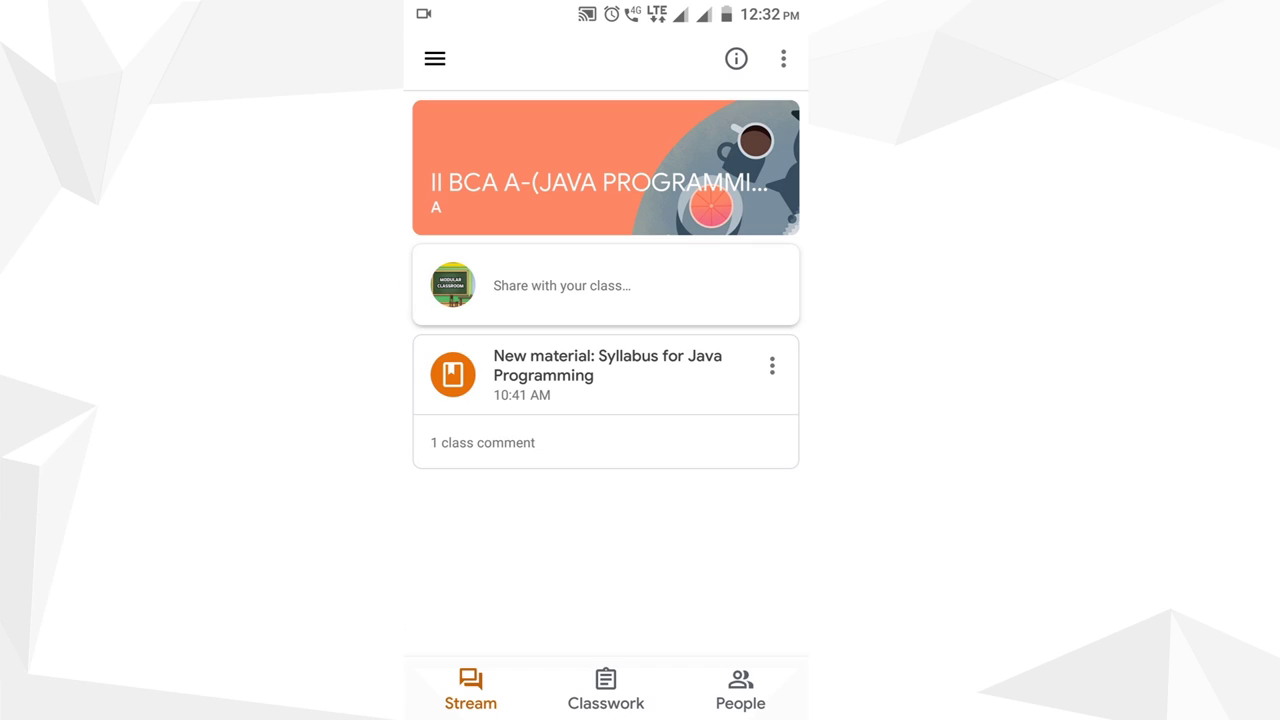